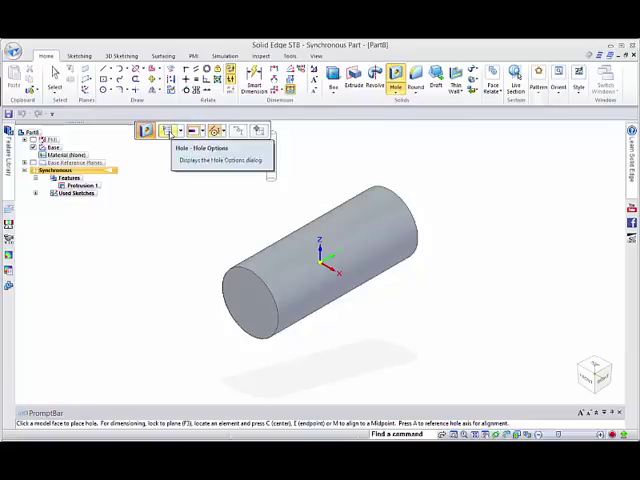
Set the 10 mm ISO metric drill-size hole's depth to 20 mm in Hole Options
left_click(170, 133)
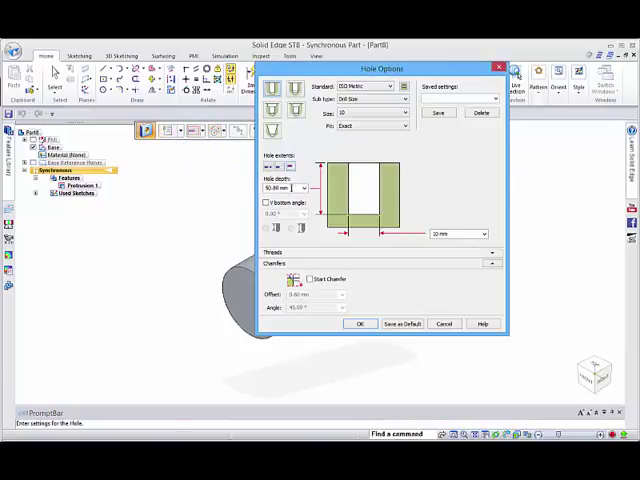
left_click_drag(291, 188, 253, 194)
type("20")
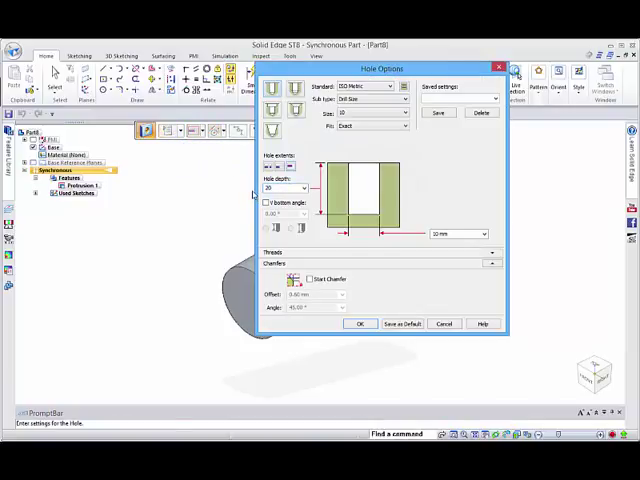
key("Tab")
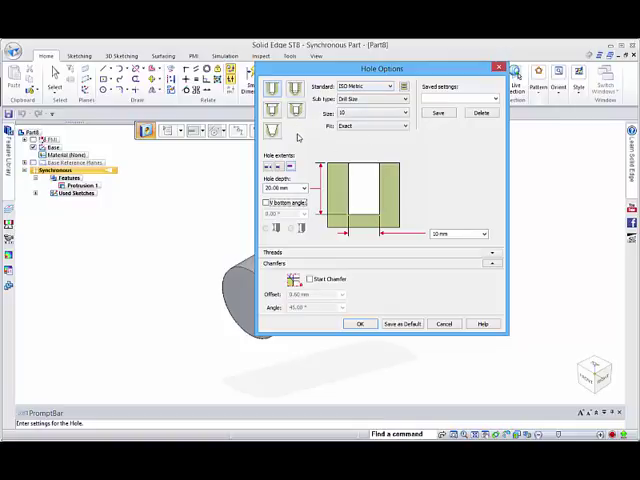
Place the hole on the cylinder's curved side using a locked tangent plane
left_click(362, 324)
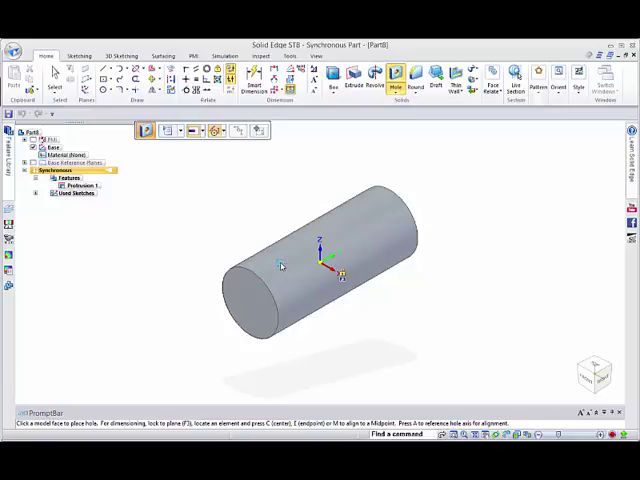
left_click(279, 262)
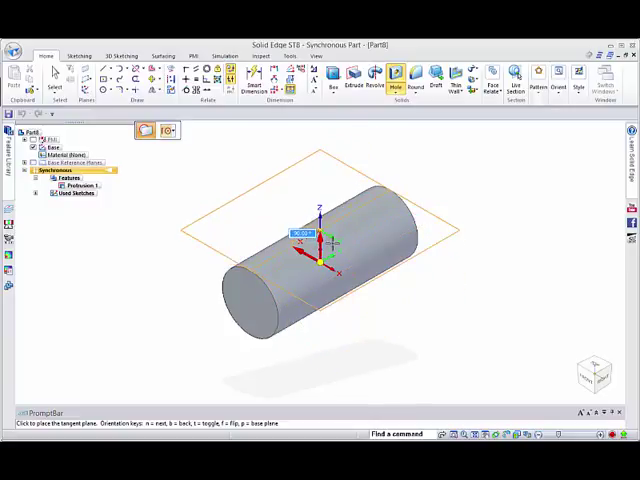
left_click(330, 243)
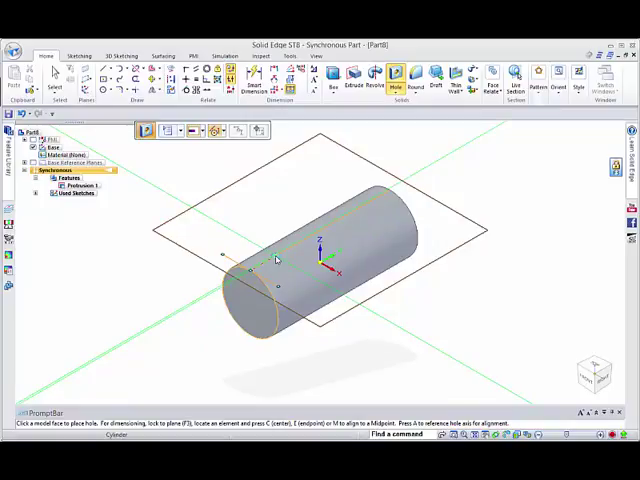
left_click(278, 257)
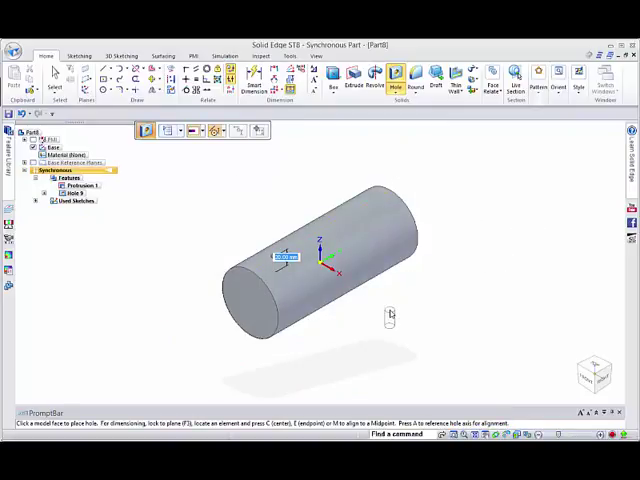
Rotate the hole about the cylinder axis with the steering wheel at the end-face centre
key("Return")
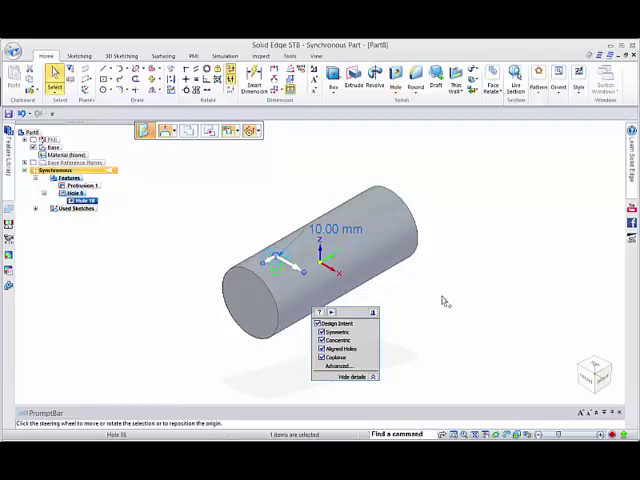
left_click(276, 257)
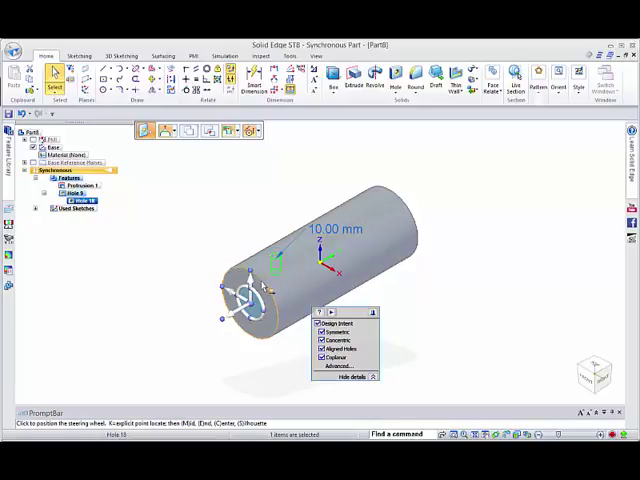
left_click(266, 287)
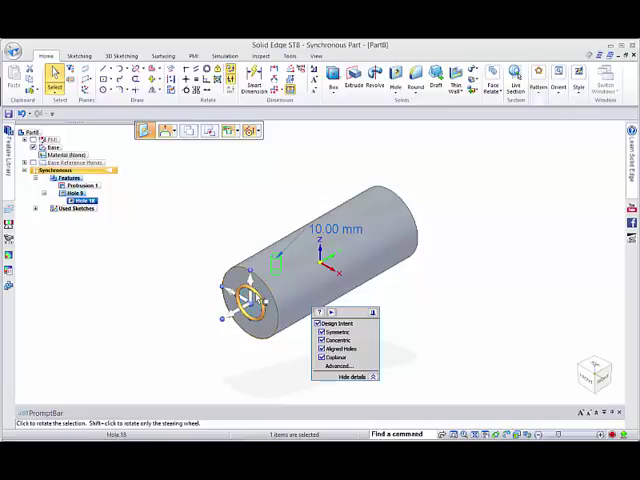
left_click(262, 300)
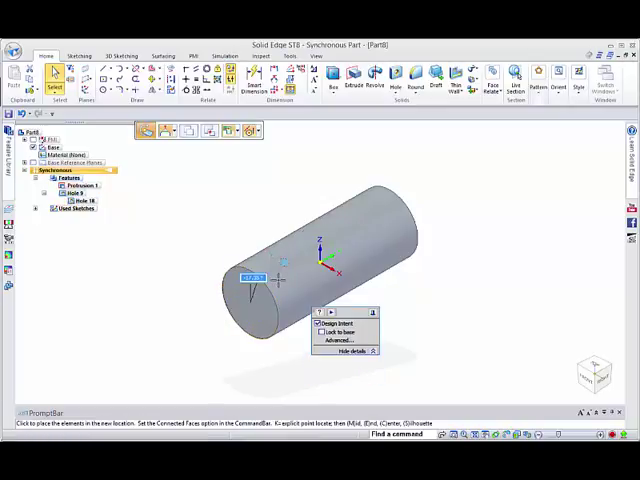
left_click(260, 258)
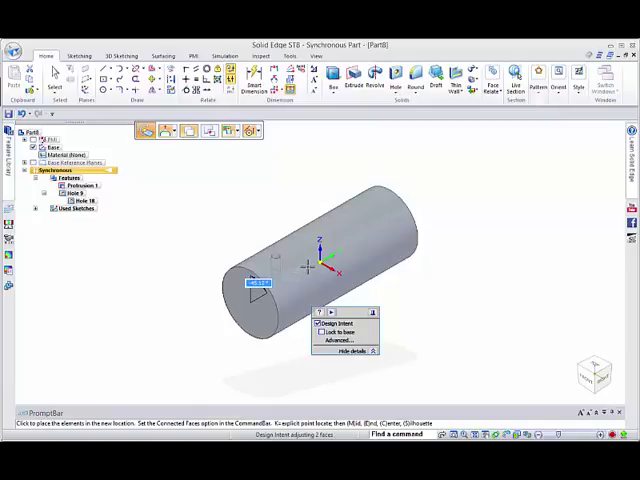
left_click(413, 172)
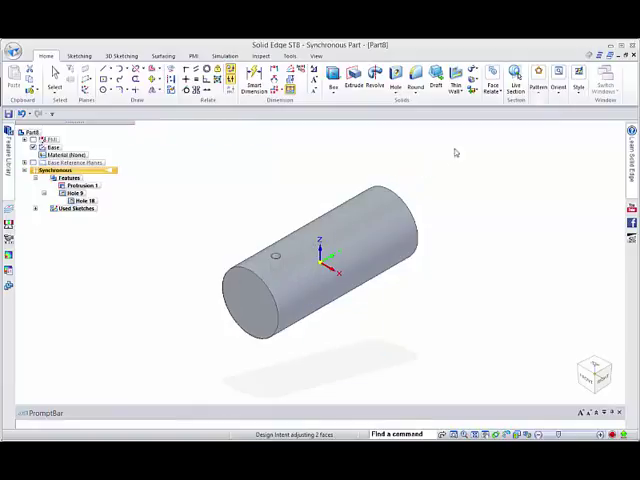
Circularly pattern the hole into three holes about the cylinder's end-face axis
left_click(541, 94)
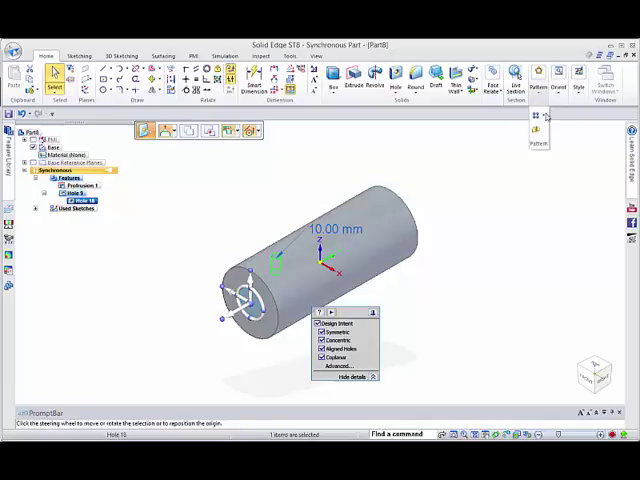
left_click(541, 115)
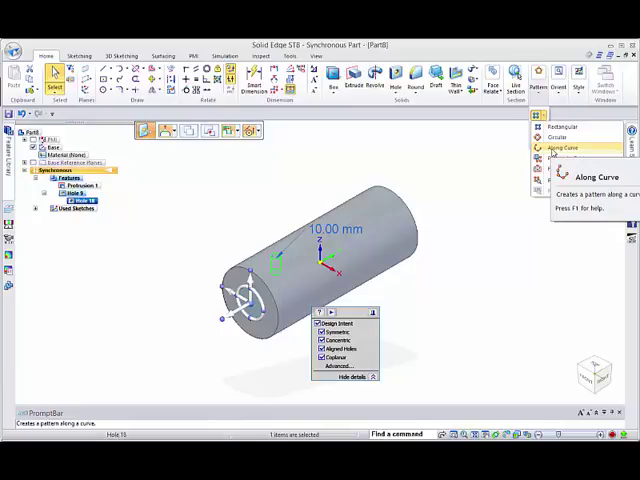
left_click(559, 143)
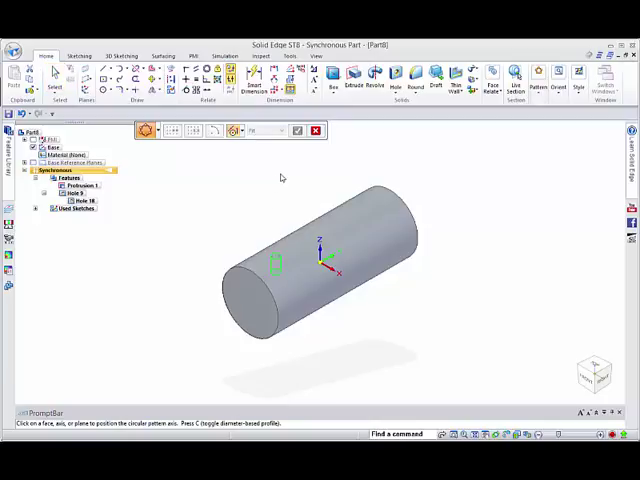
left_click(254, 276)
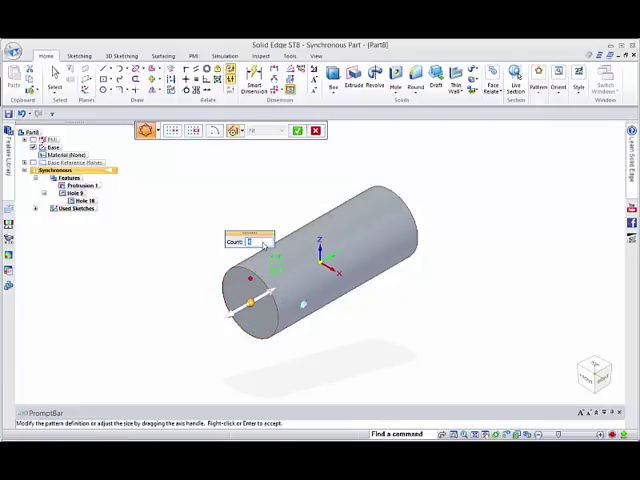
type("4")
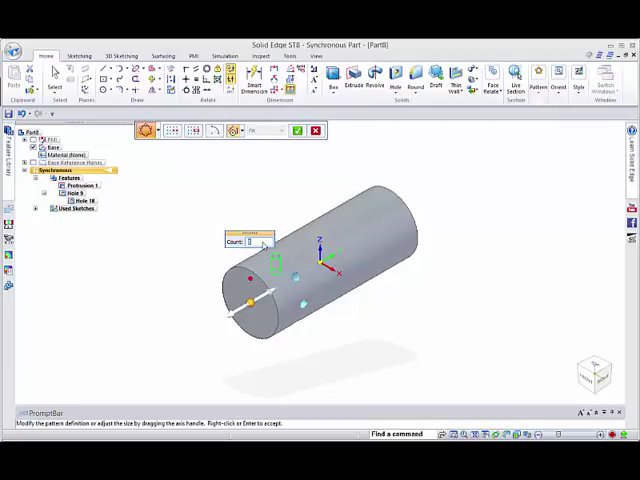
right_click(317, 343)
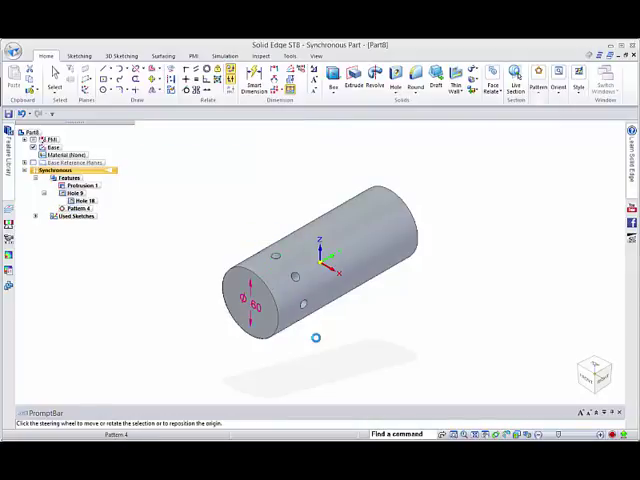